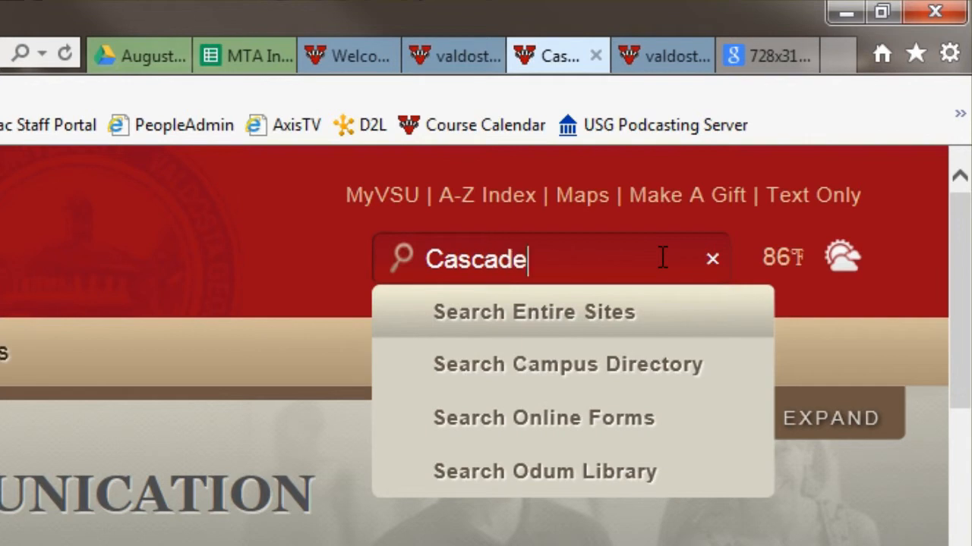
Search the entire Valdosta State University site for Cascade and open the Welcome to Cascade CMS Guides page to its guides list.
{"action": "key", "text": "Return"}
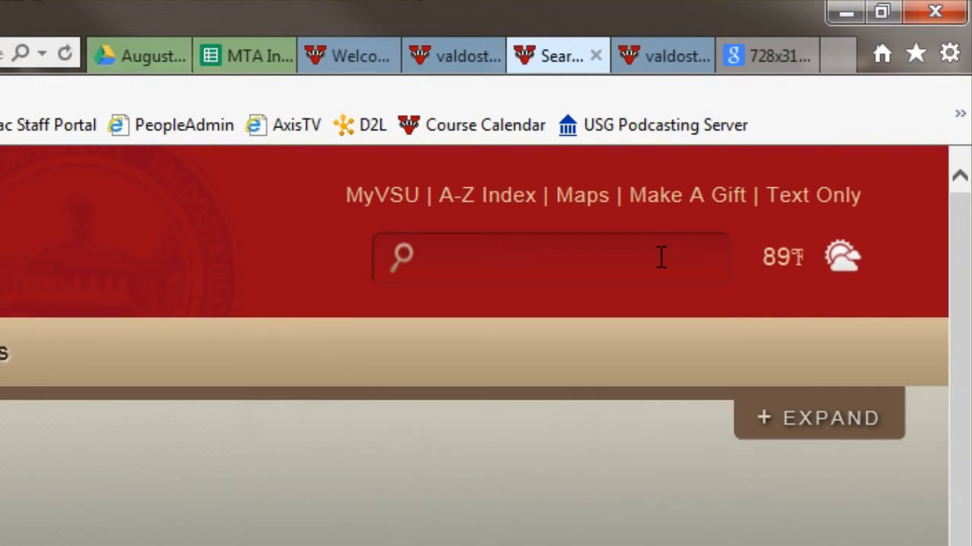
{"action": "scroll", "coordinate": [661, 256], "scroll_direction": "down", "scroll_amount": 5}
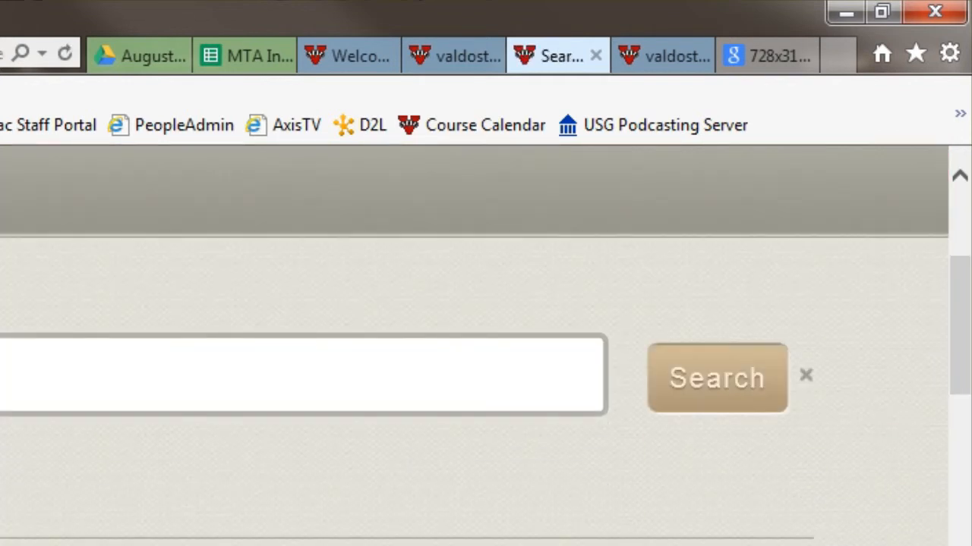
{"action": "left_click", "coordinate": [130, 397]}
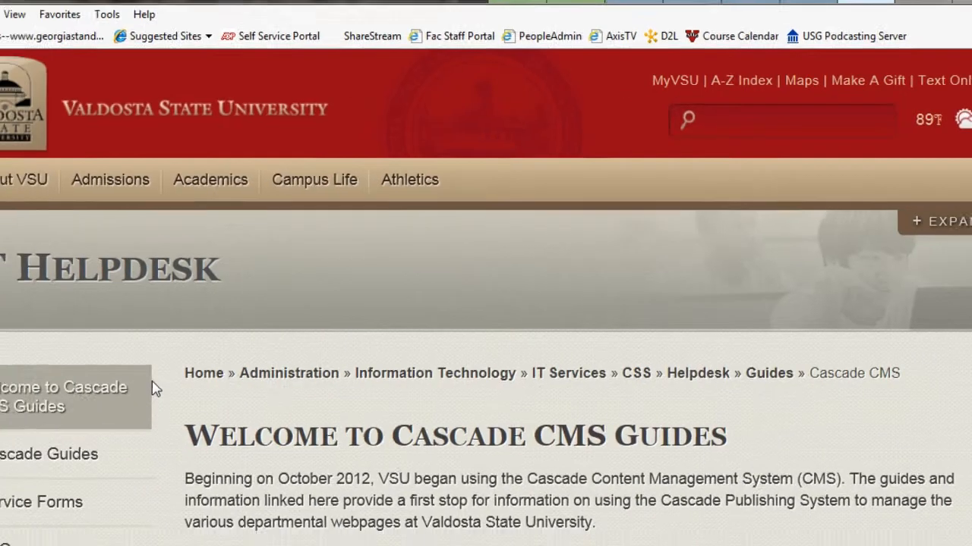
{"action": "scroll", "coordinate": [584, 445], "scroll_direction": "down", "scroll_amount": 2}
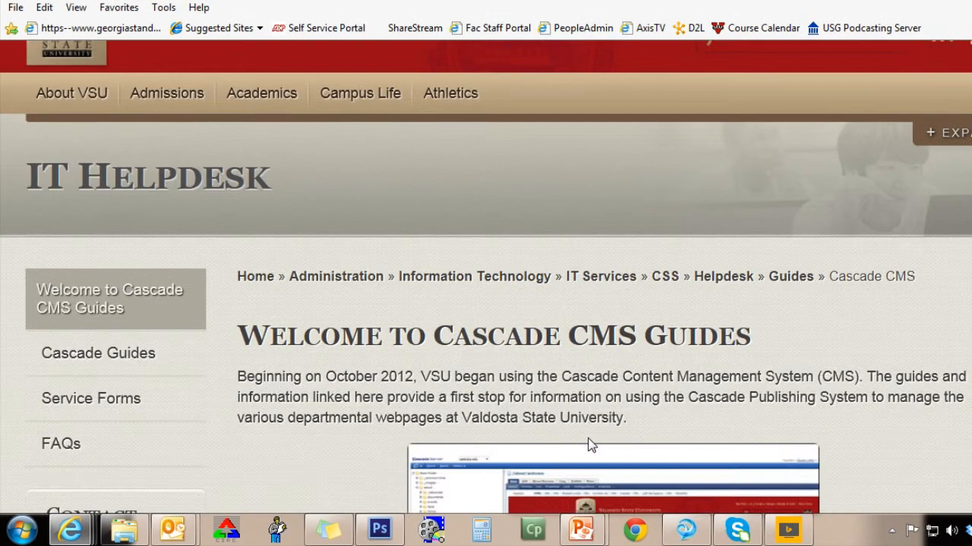
{"action": "scroll", "coordinate": [265, 445], "scroll_direction": "down", "scroll_amount": 6}
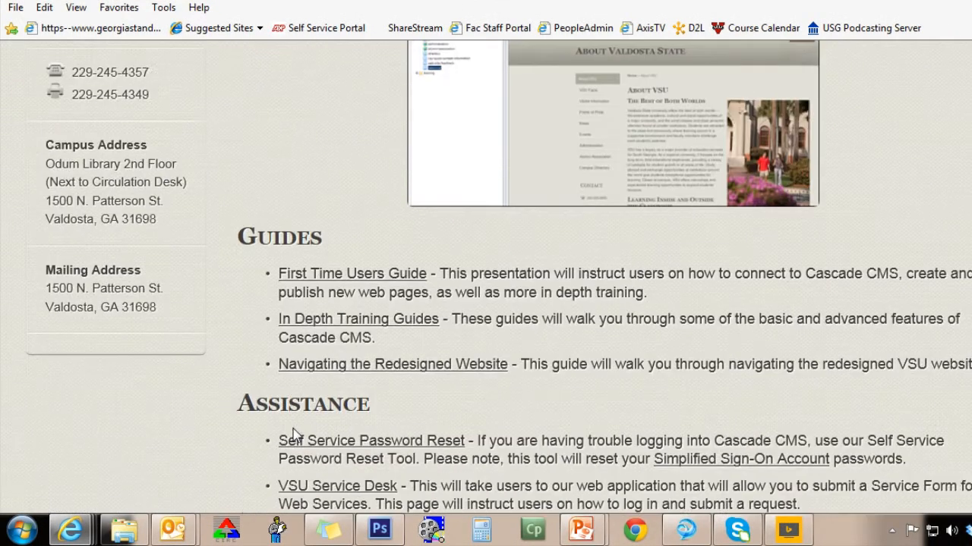
Open the In Depth Training Guides and review the list of Cascade learning resources.
{"action": "left_click", "coordinate": [325, 333]}
{"action": "scroll", "coordinate": [556, 415], "scroll_direction": "down", "scroll_amount": 6}
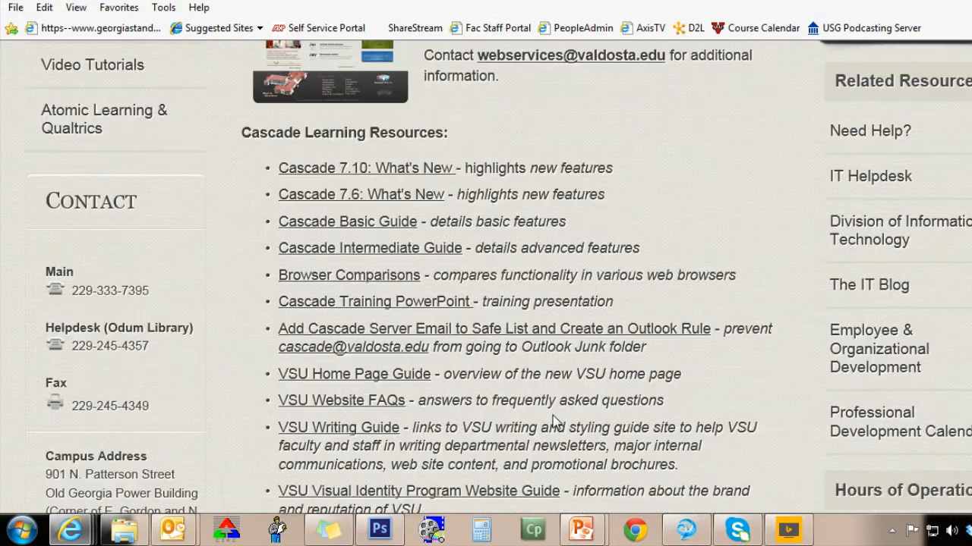
{"action": "scroll", "coordinate": [556, 421], "scroll_direction": "down", "scroll_amount": 1}
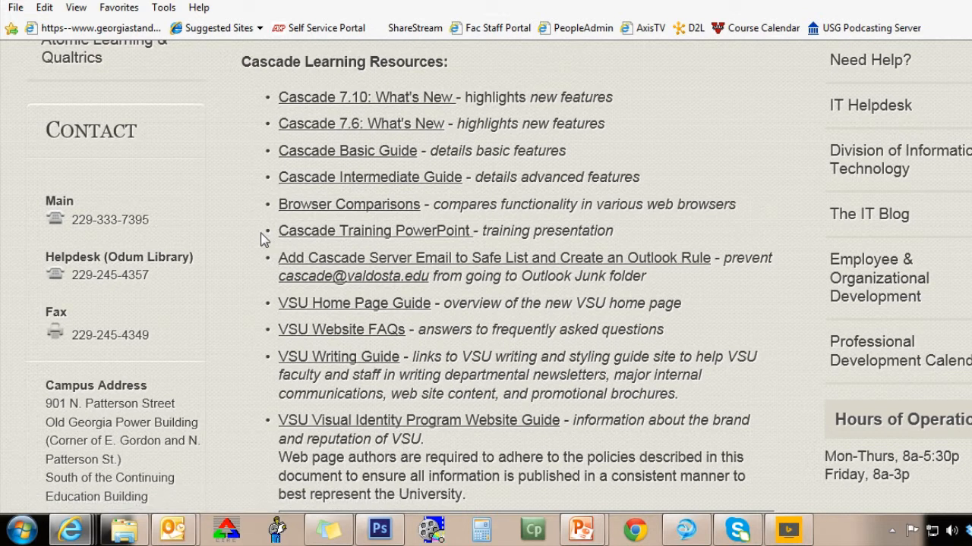
{"action": "scroll", "coordinate": [260, 238], "scroll_direction": "up", "scroll_amount": 10}
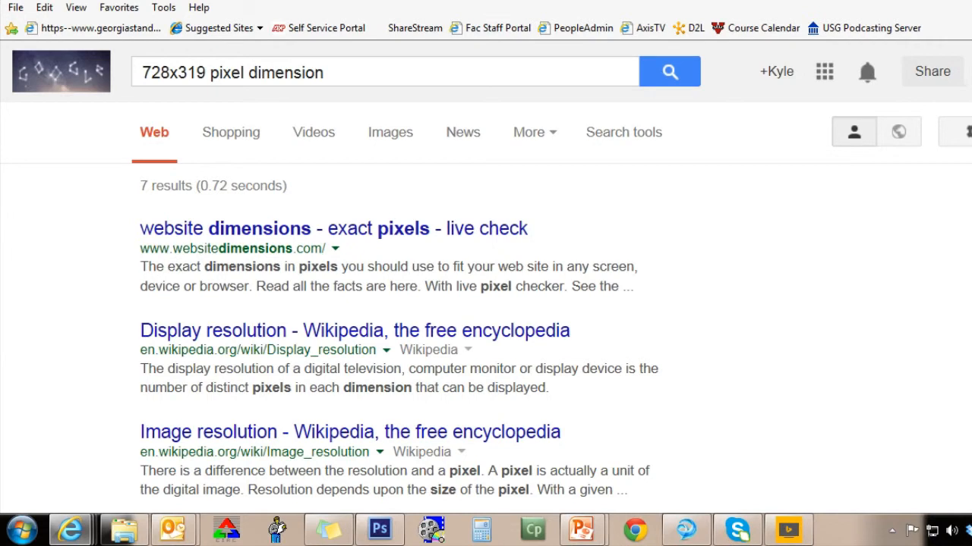
Load the university's Media Center page using the /media address and advance its banner slider to the next slide.
{"action": "type", "text": "www.valdo"}
{"action": "key", "text": "Return"}
{"action": "type", "text": "/media"}
{"action": "key", "text": "Return"}
{"action": "scroll", "coordinate": [529, 355], "scroll_direction": "down", "scroll_amount": 3}
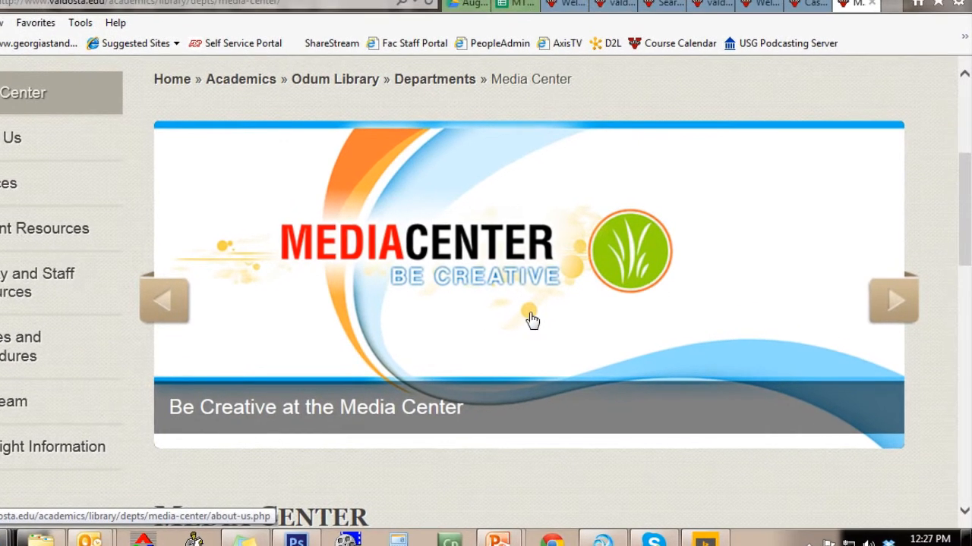
{"action": "left_click", "coordinate": [894, 311]}
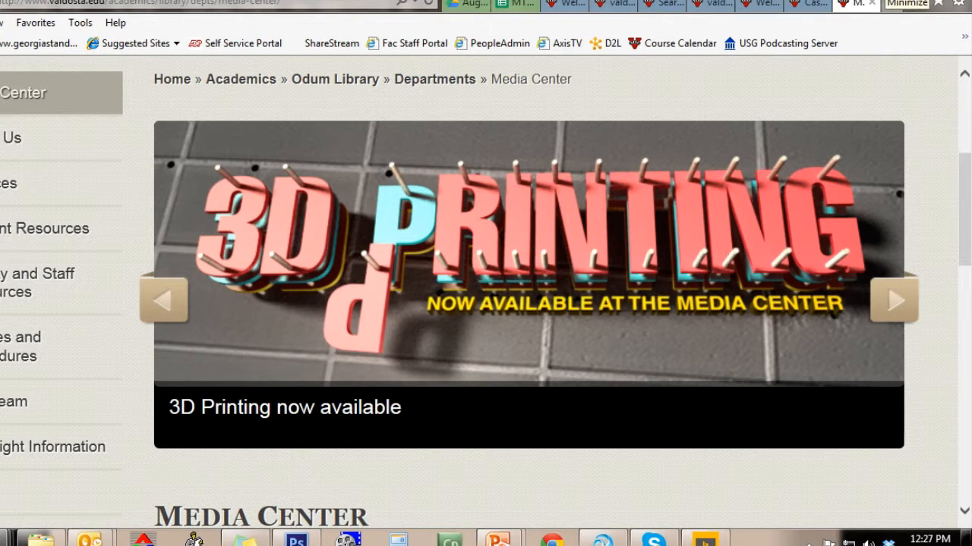
Switch from the browser to Photoshop and open the Keys smiling JPG from the file explorer folder.
{"action": "left_click", "coordinate": [904, 2]}
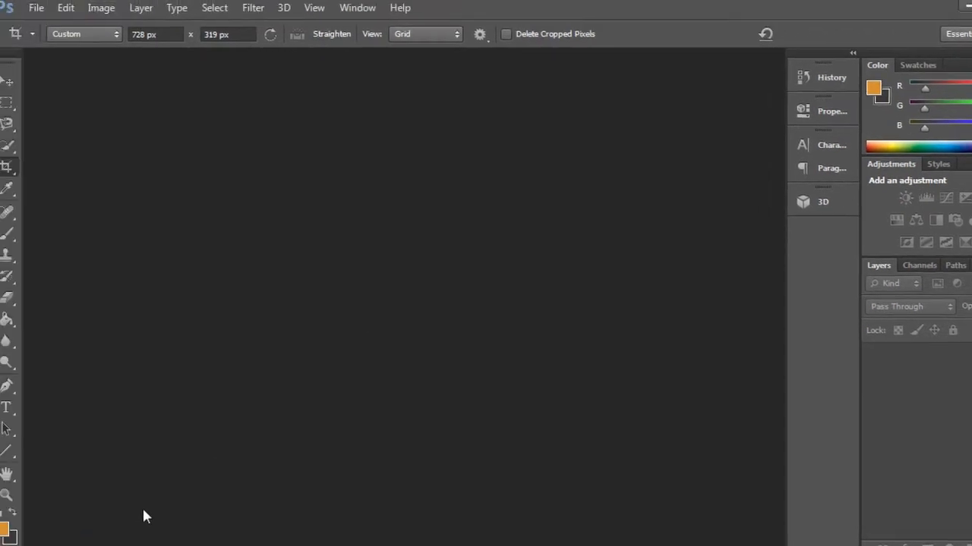
{"action": "mouse_move", "coordinate": [196, 545]}
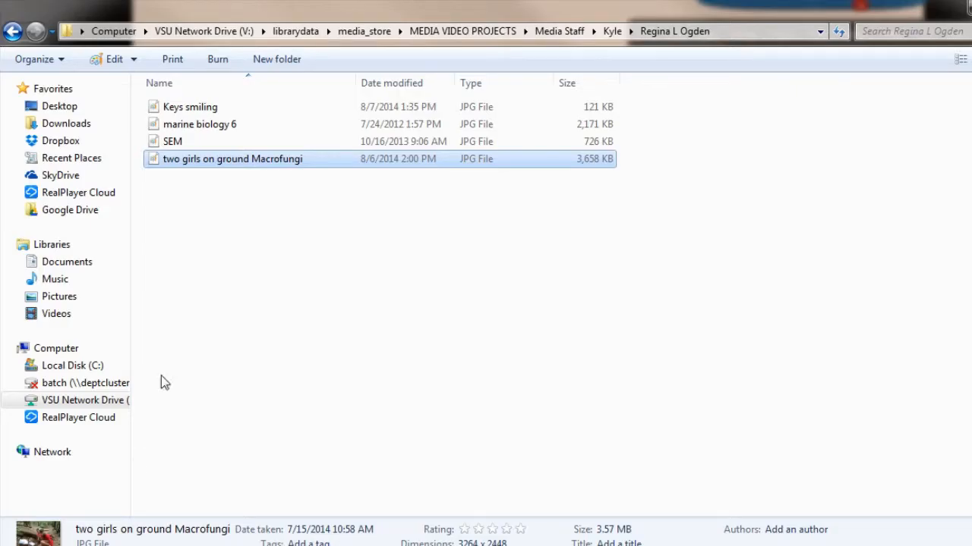
{"action": "double_click", "coordinate": [368, 5]}
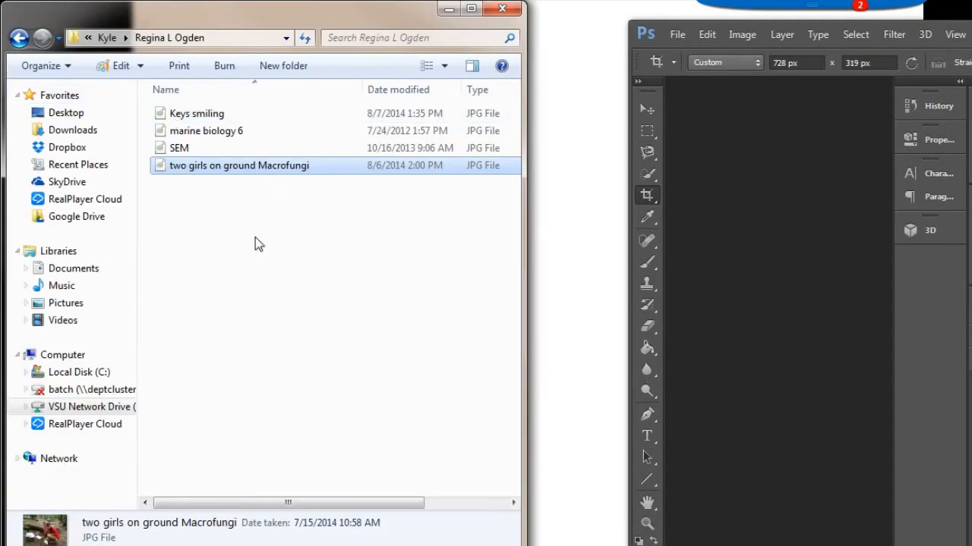
{"action": "left_click", "coordinate": [202, 131]}
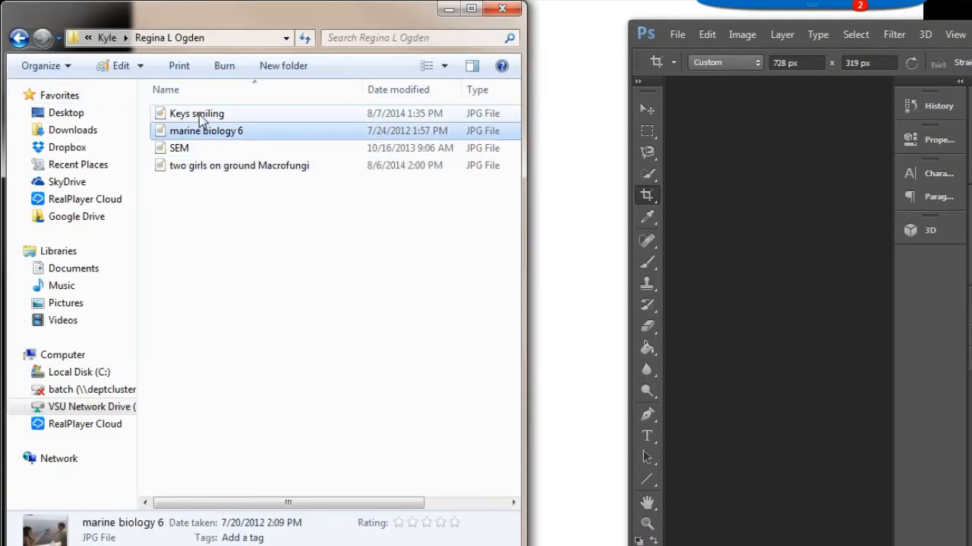
{"action": "left_click", "coordinate": [201, 115]}
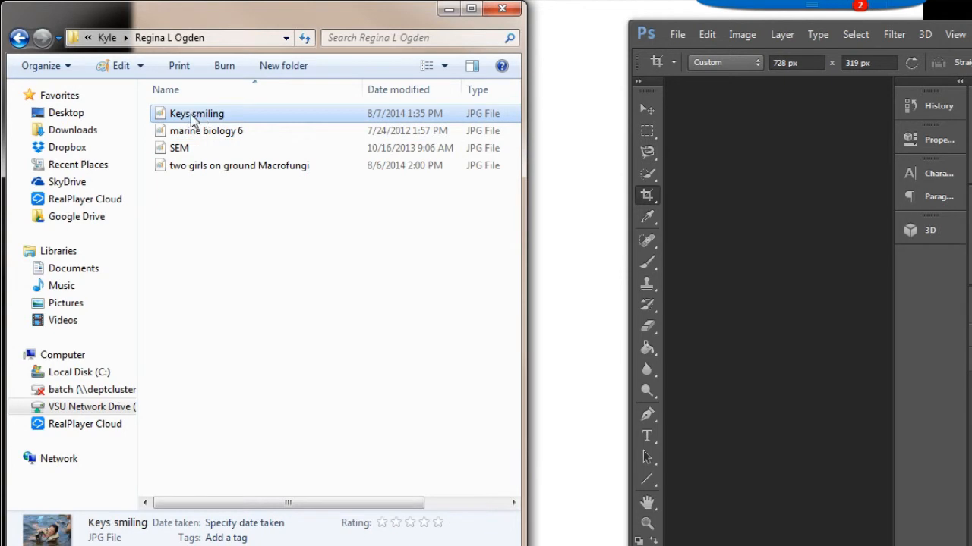
{"action": "left_click_drag", "start_coordinate": [191, 119], "coordinate": [808, 230]}
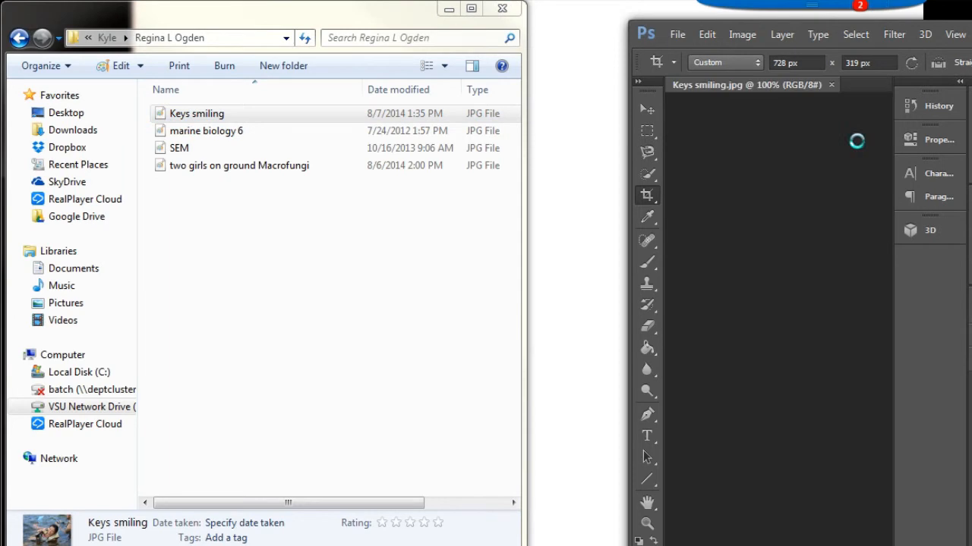
{"action": "double_click", "coordinate": [654, 33]}
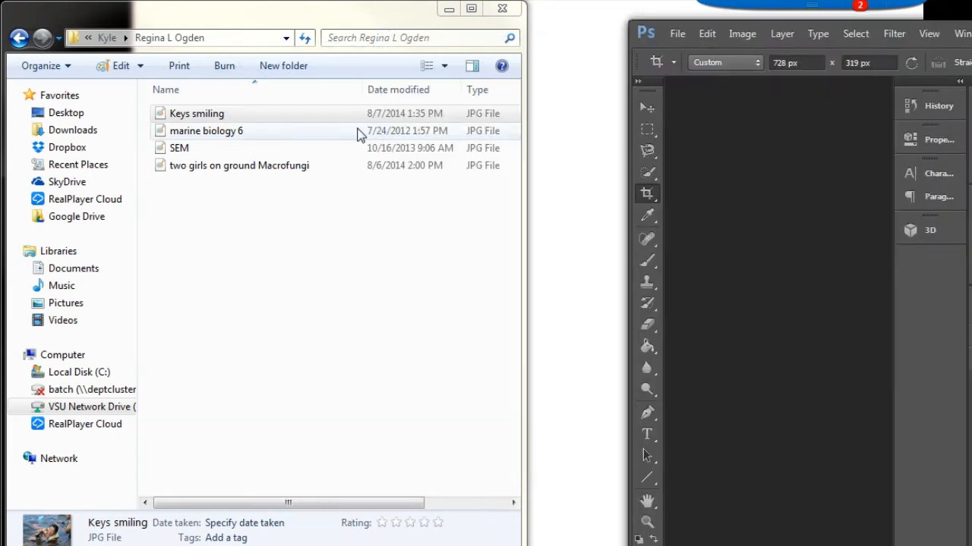
{"action": "left_click_drag", "start_coordinate": [245, 116], "coordinate": [808, 223]}
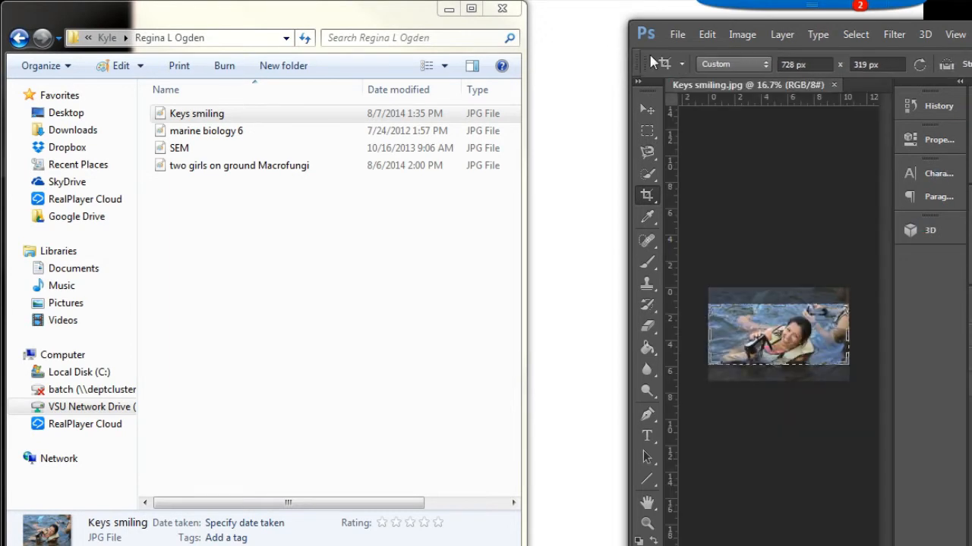
Maximize the Photoshop window and dock the floating crop options bar back beneath the menu bar.
{"action": "double_click", "coordinate": [634, 36]}
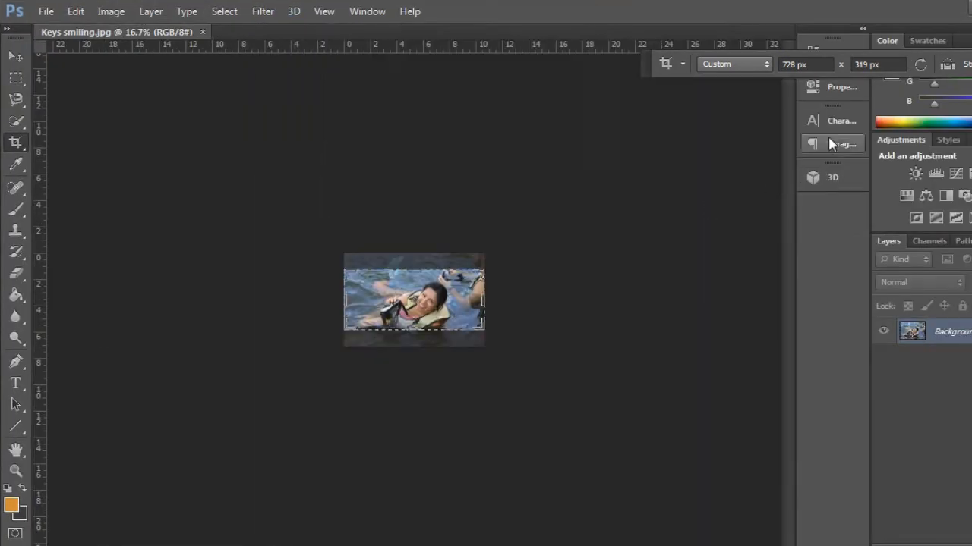
{"action": "left_click_drag", "start_coordinate": [643, 68], "coordinate": [80, 37]}
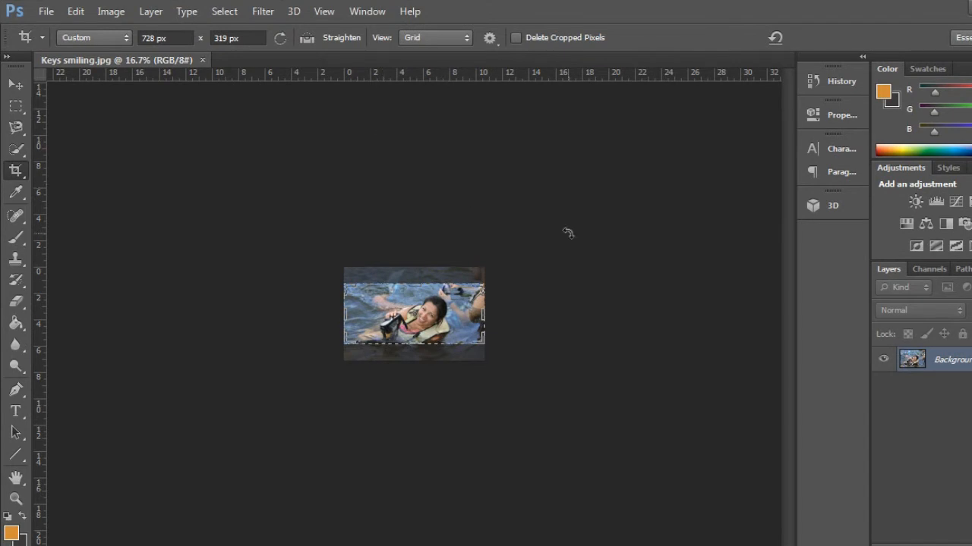
{"action": "key", "text": "ctrl+plus"}
{"action": "key", "text": "ctrl+plus"}
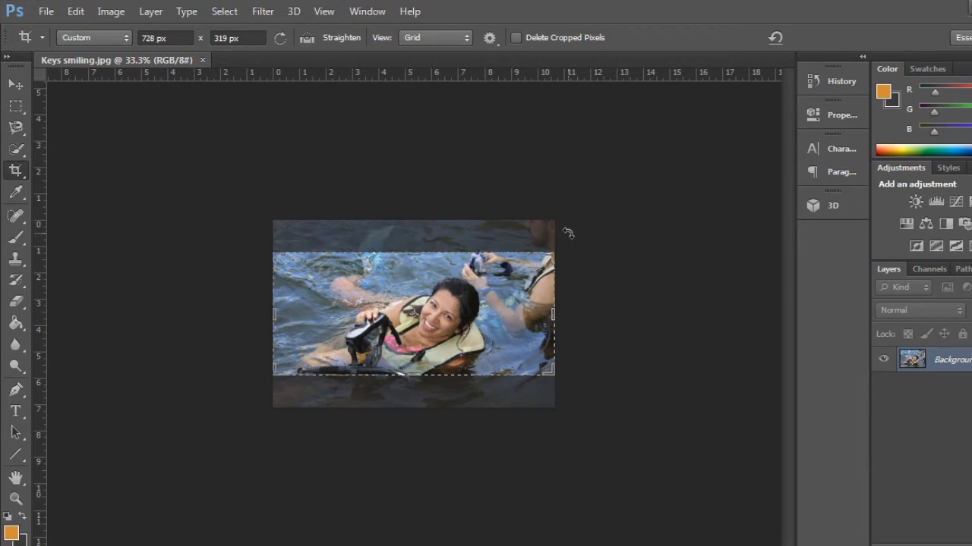
{"action": "key", "text": "ctrl+plus"}
{"action": "key", "text": "ctrl+plus"}
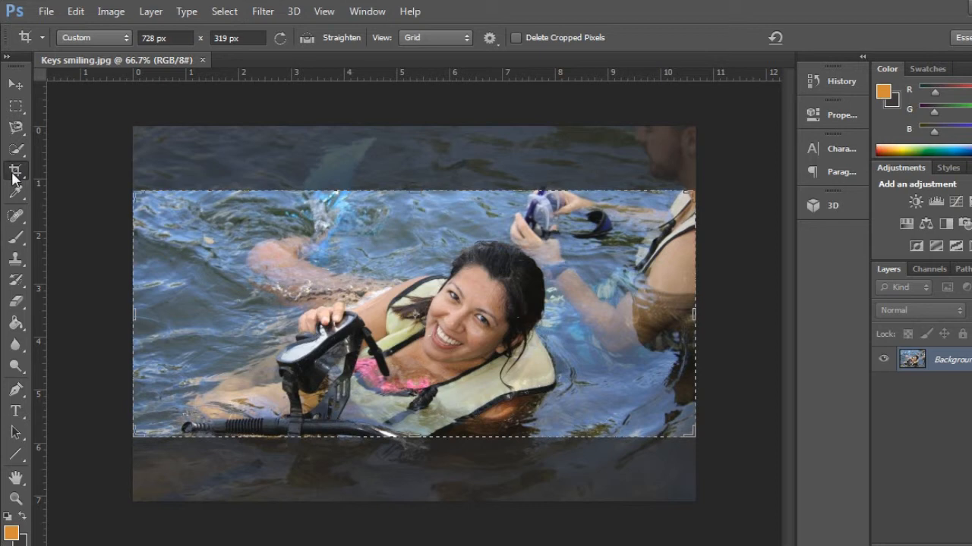
Activate the Crop tool and check that its size preset is Custom, with a width of 728 px and a height of 319 px.
{"action": "left_click", "coordinate": [15, 124]}
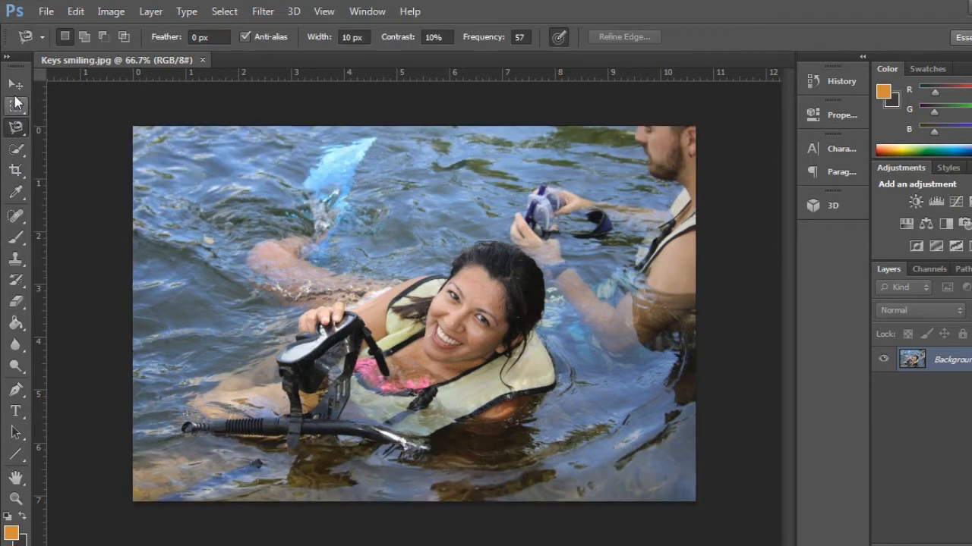
{"action": "left_click", "coordinate": [16, 88]}
{"action": "left_click", "coordinate": [15, 106]}
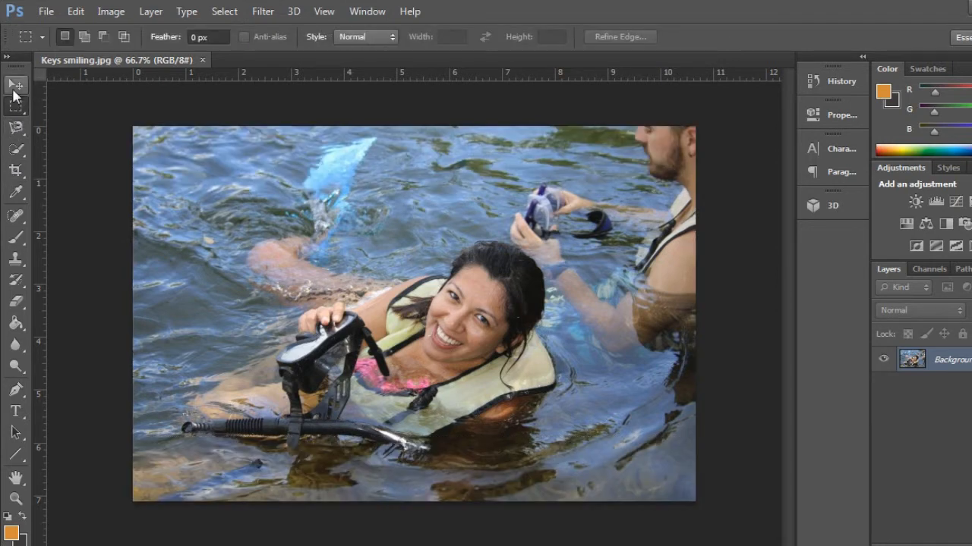
{"action": "left_click", "coordinate": [16, 172]}
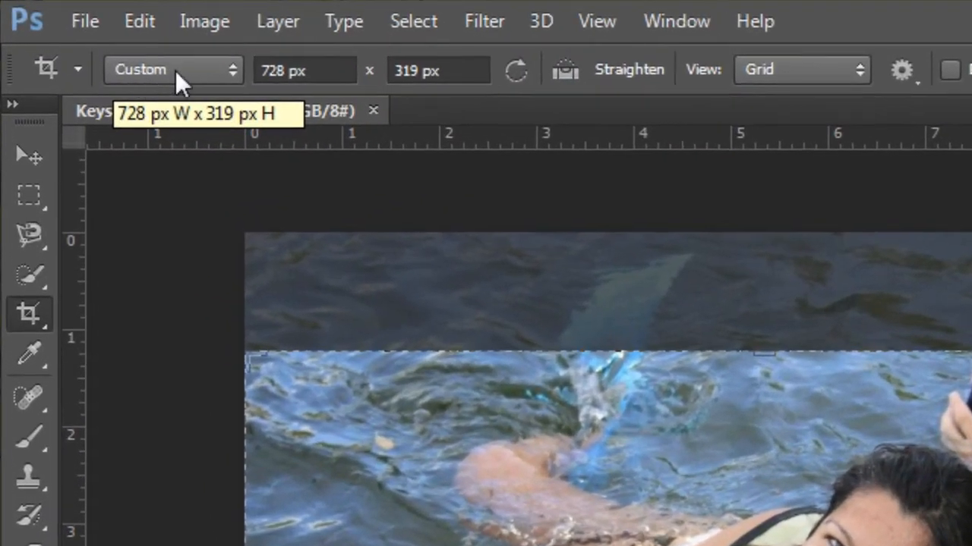
{"action": "left_click", "coordinate": [176, 69]}
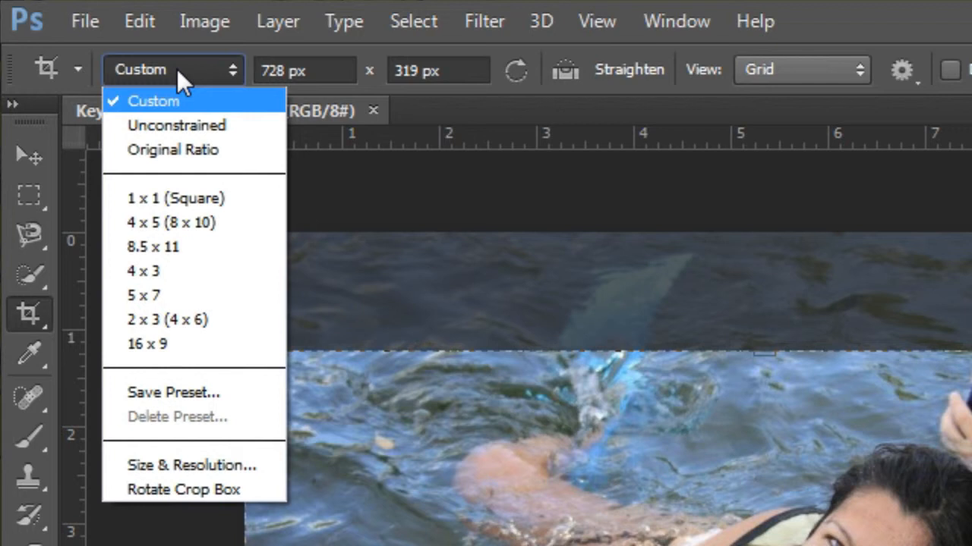
{"action": "left_click", "coordinate": [323, 67]}
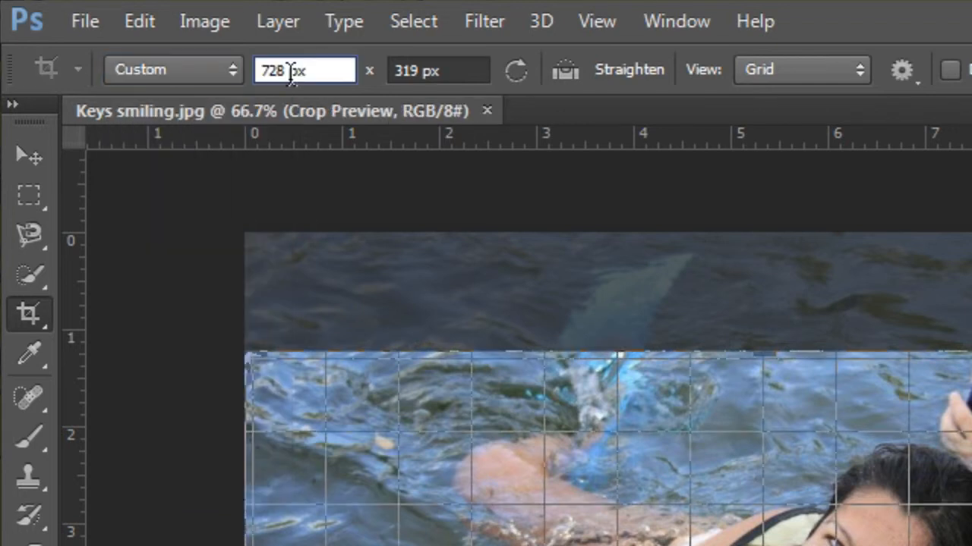
{"action": "left_click", "coordinate": [444, 70]}
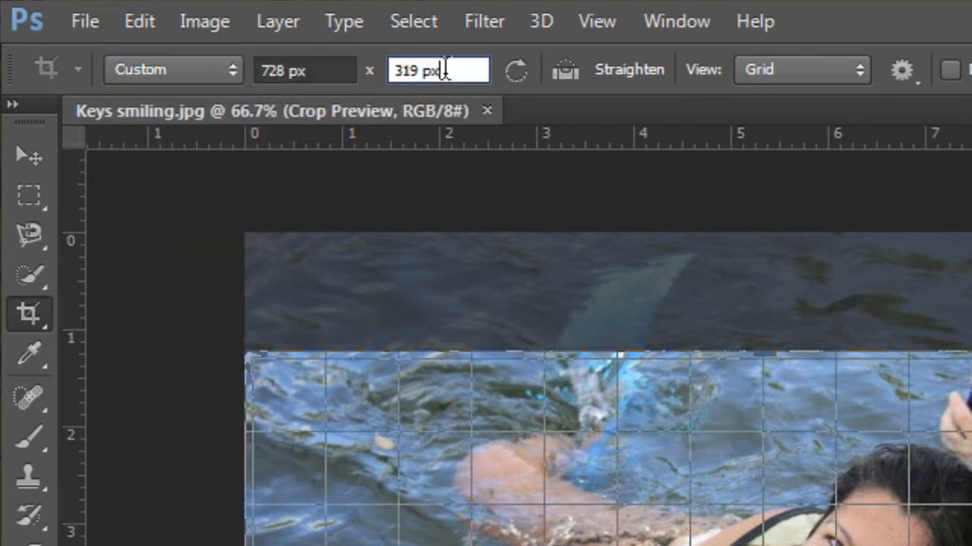
{"action": "left_click", "coordinate": [311, 70]}
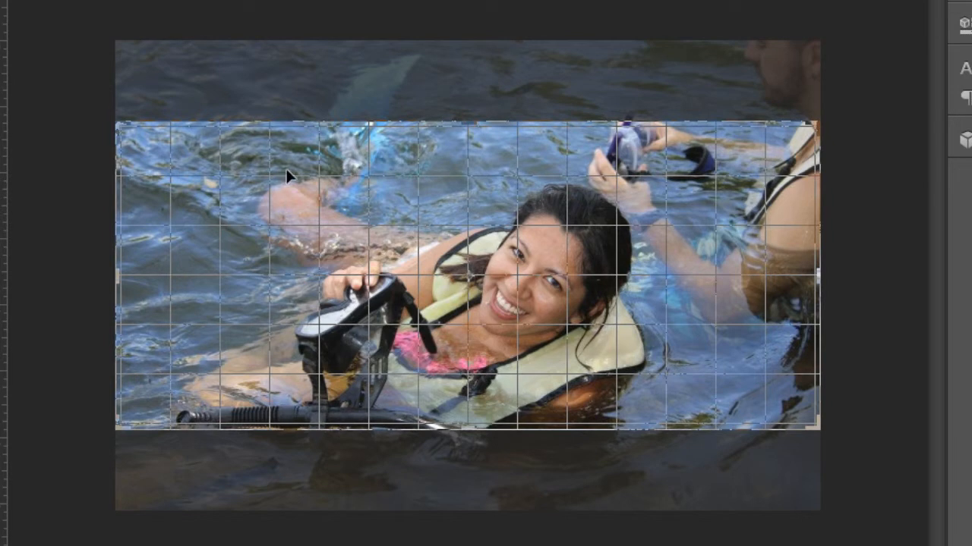
Try shifting the photo sideways inside the crop frame, undo it, and reposition the photo slightly higher in the frame.
{"action": "left_click_drag", "start_coordinate": [299, 167], "coordinate": [219, 150]}
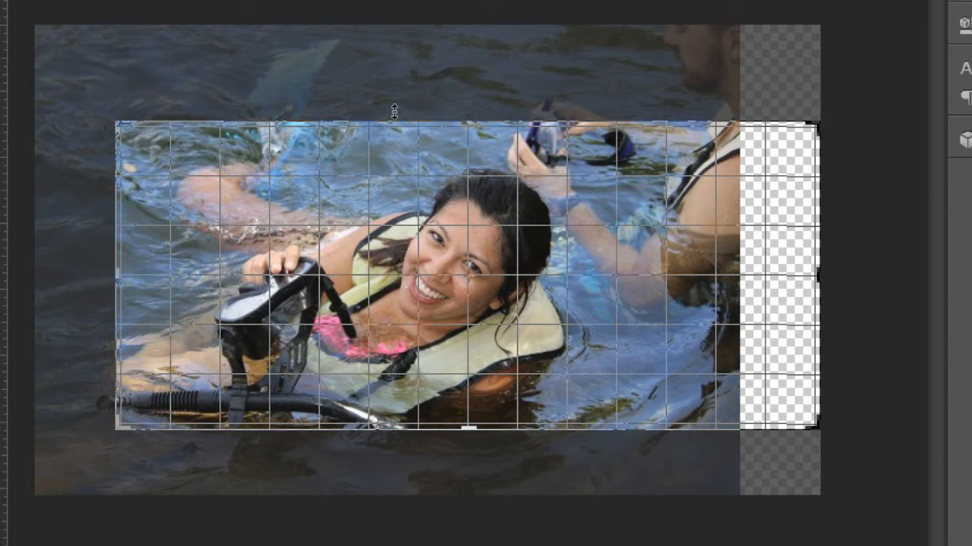
{"action": "key", "text": "ctrl+z"}
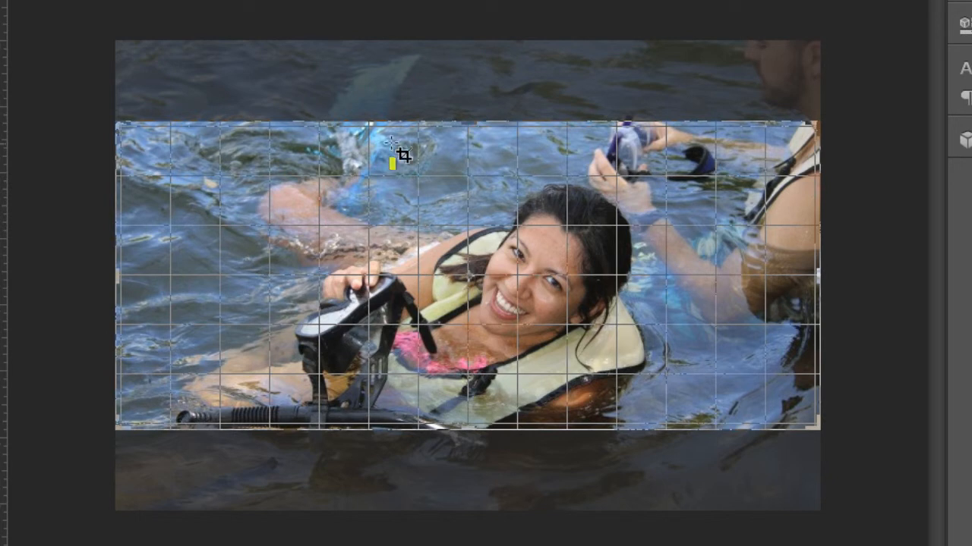
{"action": "left_click_drag", "start_coordinate": [391, 142], "coordinate": [410, 202]}
{"action": "left_click_drag", "start_coordinate": [412, 195], "coordinate": [410, 183]}
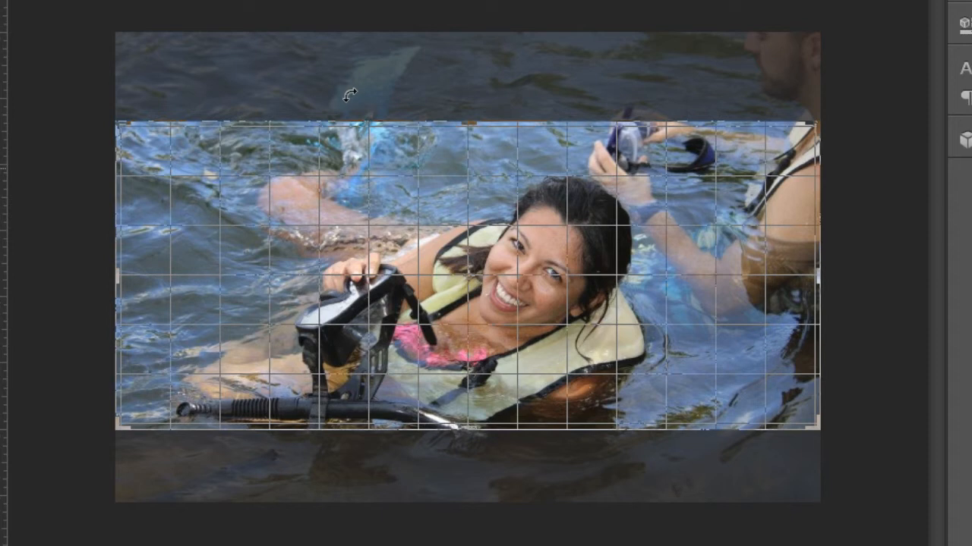
Try rotating the photo clockwise, undo the rotation, and nudge the photo slightly further up within the crop frame.
{"action": "left_click_drag", "start_coordinate": [353, 85], "coordinate": [370, 75]}
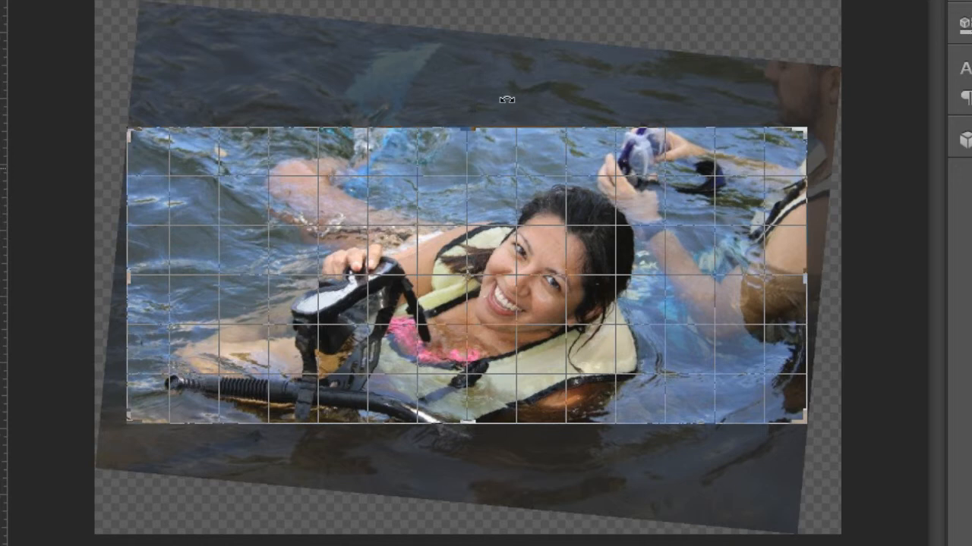
{"action": "key", "text": "ctrl+z"}
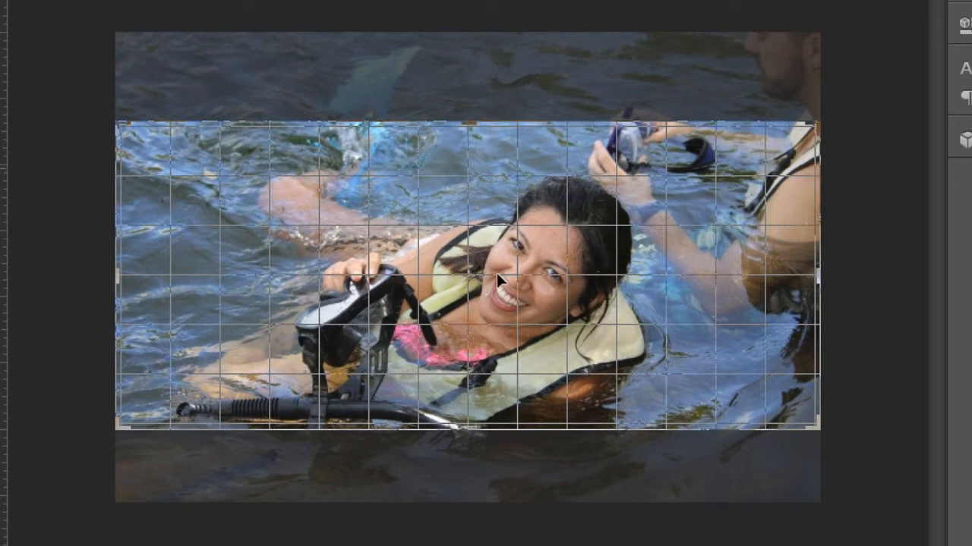
{"action": "left_click_drag", "start_coordinate": [496, 273], "coordinate": [497, 264]}
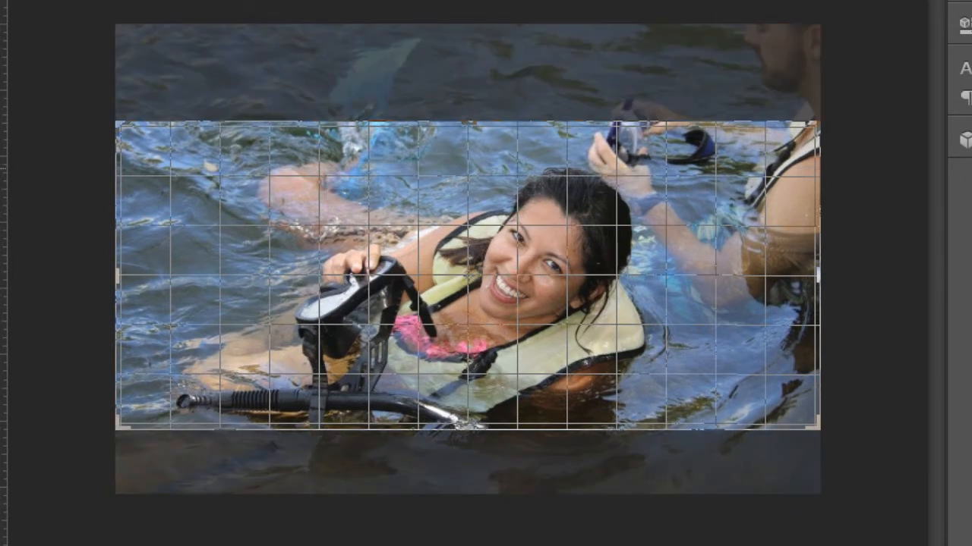
Apply the 728 x 319 px crop to the photo and view the result at 100% zoom.
{"action": "key", "text": "Return"}
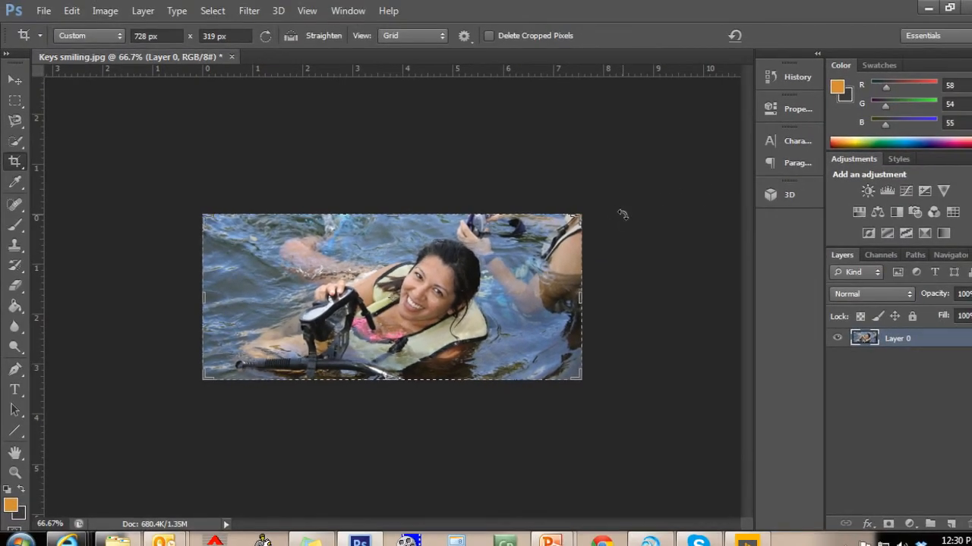
{"action": "key", "text": "ctrl+1"}
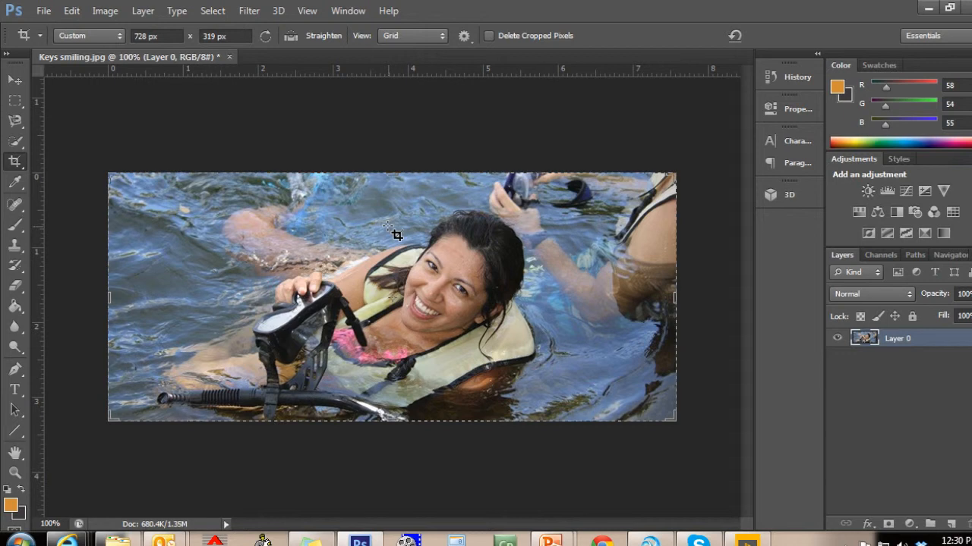
Save the cropped photo to the Desktop as the JPEG file Keys smiling.jpg with quality 10 (Maximum).
{"action": "left_click", "coordinate": [43, 10]}
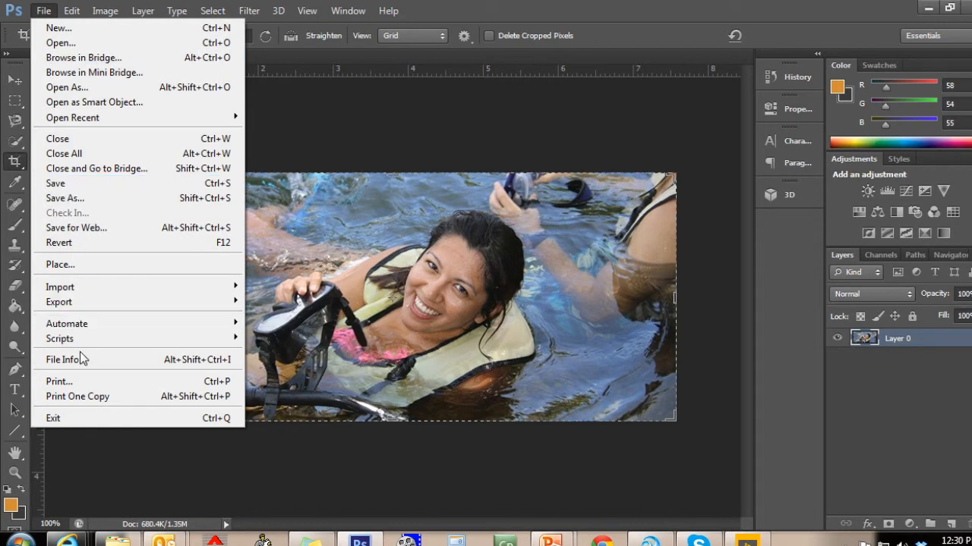
{"action": "left_click", "coordinate": [76, 198]}
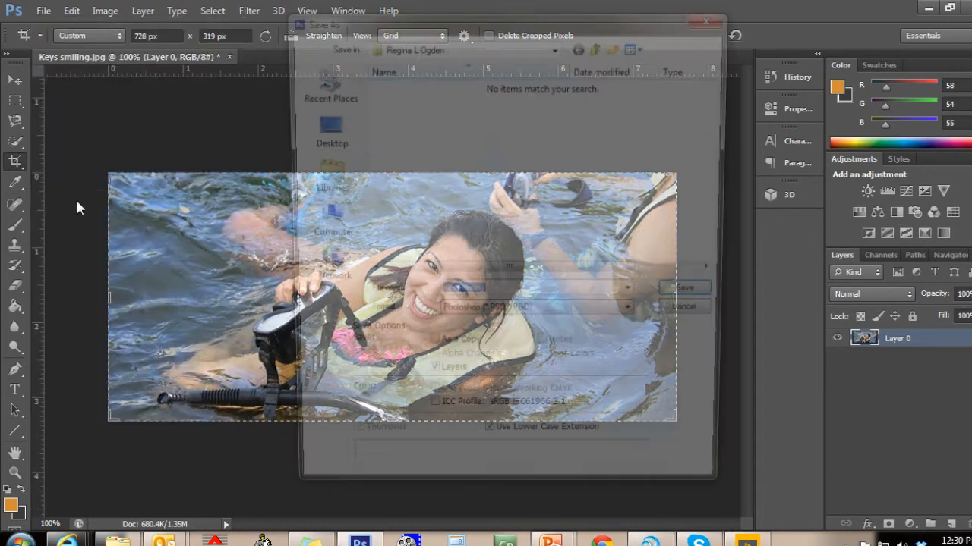
{"action": "left_click", "coordinate": [475, 321]}
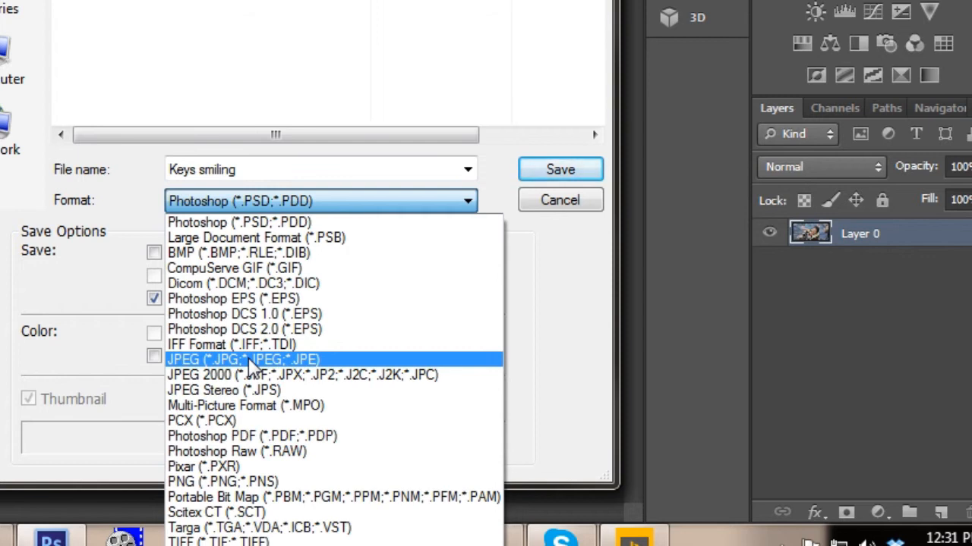
{"action": "left_click", "coordinate": [251, 364]}
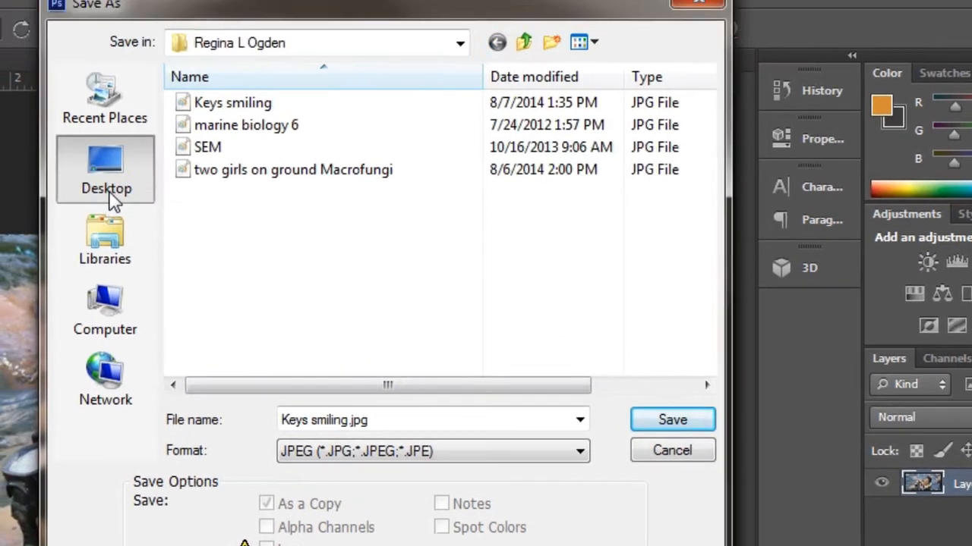
{"action": "left_click", "coordinate": [110, 198]}
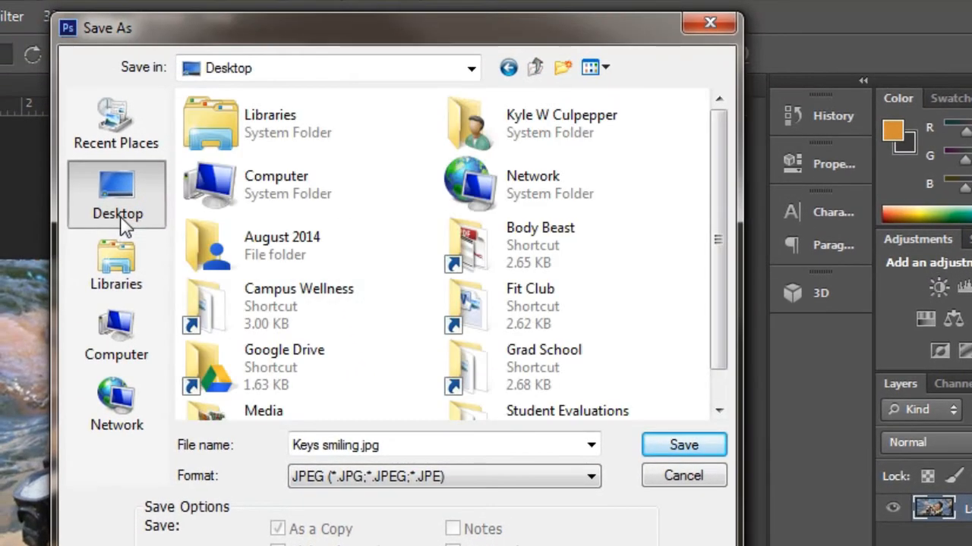
{"action": "left_click", "coordinate": [684, 446]}
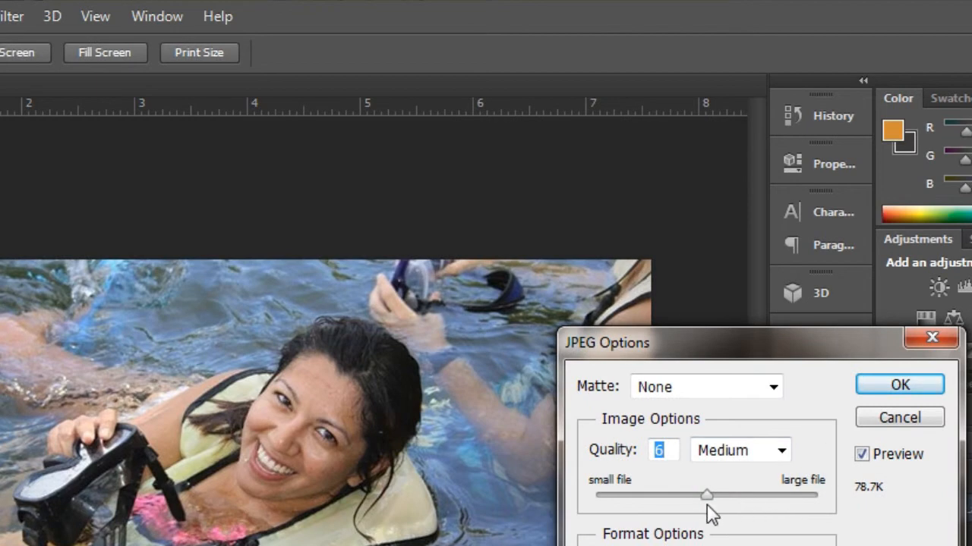
{"action": "left_click_drag", "start_coordinate": [707, 497], "coordinate": [785, 493]}
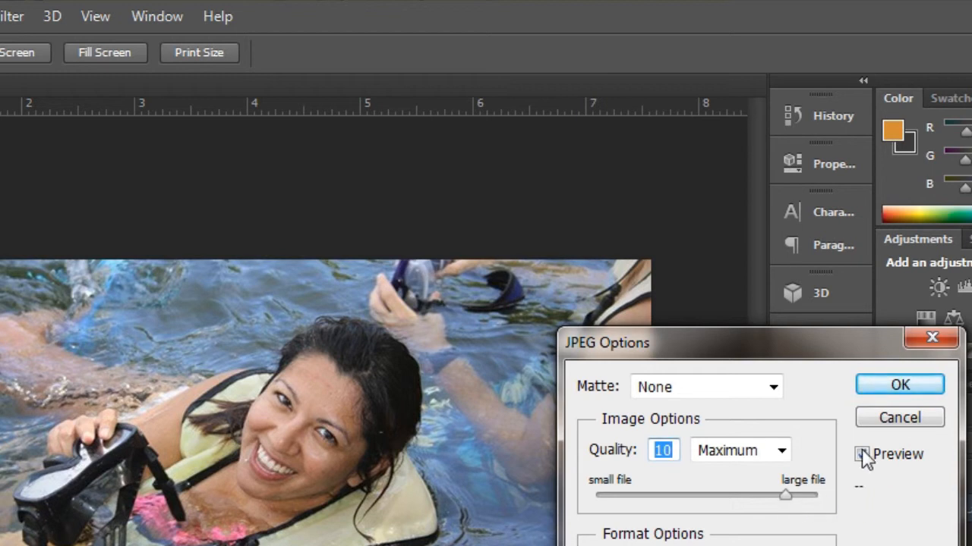
{"action": "left_click", "coordinate": [880, 393]}
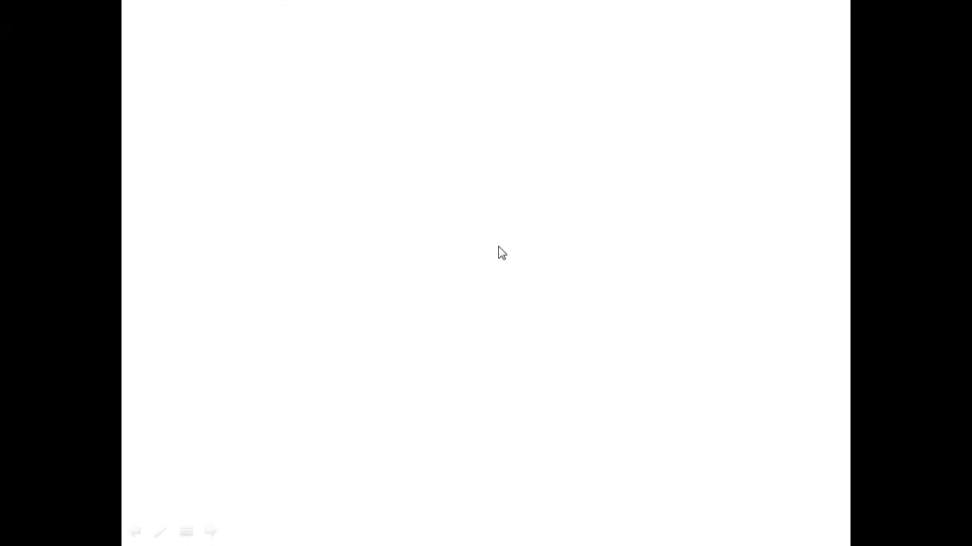
Exit the finished PowerPoint slide show and locate the saved Keys smiling image on the desktop.
{"action": "left_click", "coordinate": [906, 144]}
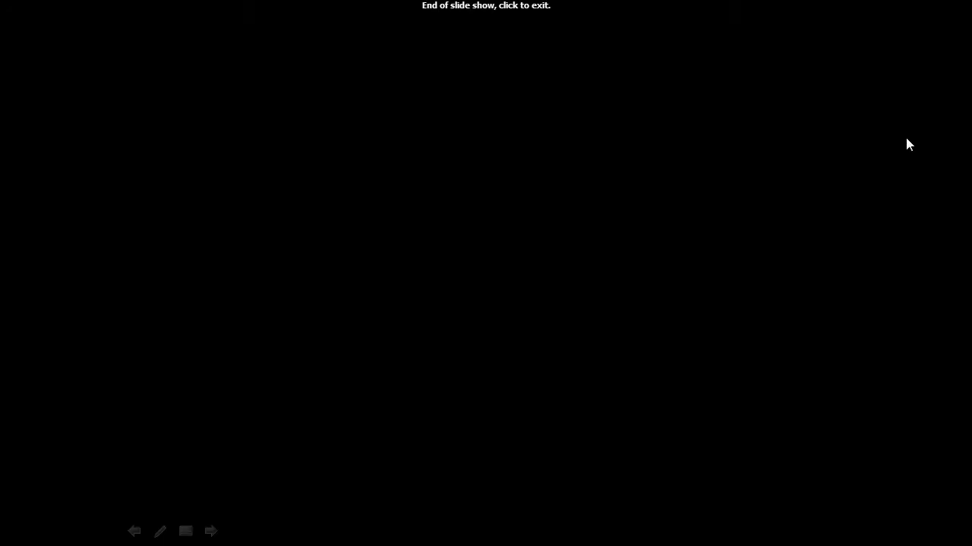
{"action": "left_click", "coordinate": [904, 145]}
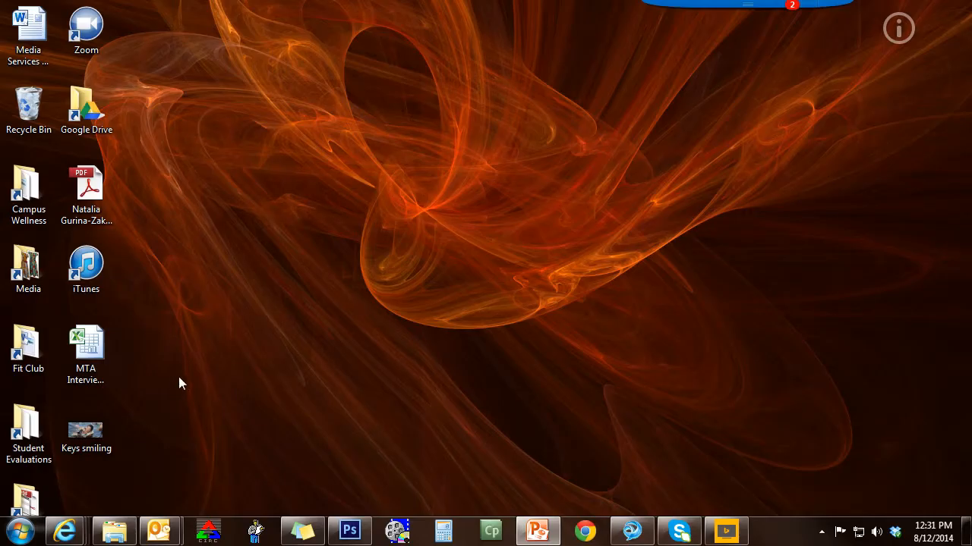
{"action": "left_click", "coordinate": [107, 442]}
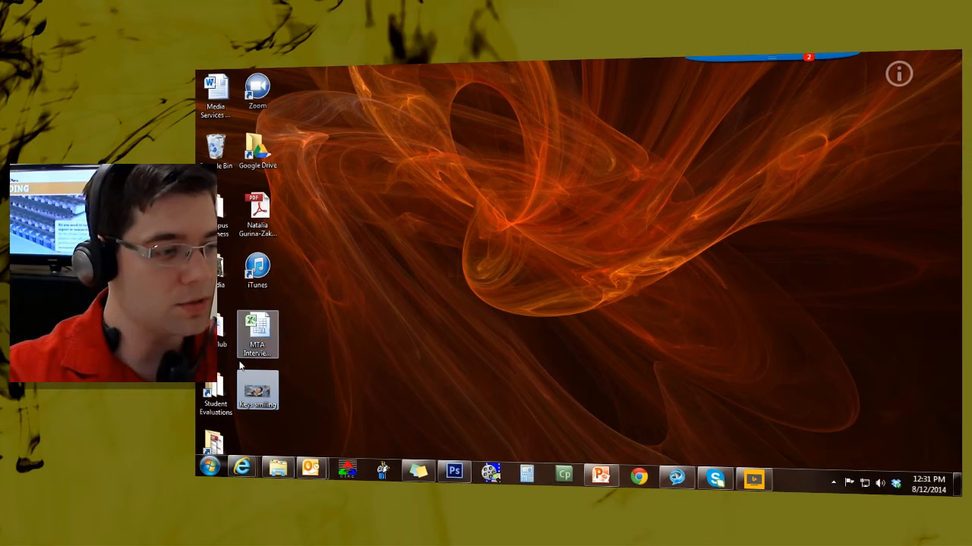
Switch to the Cascade CMS guides page in Internet Explorer and look over its introduction, guides and assistance links.
{"action": "left_click", "coordinate": [249, 461]}
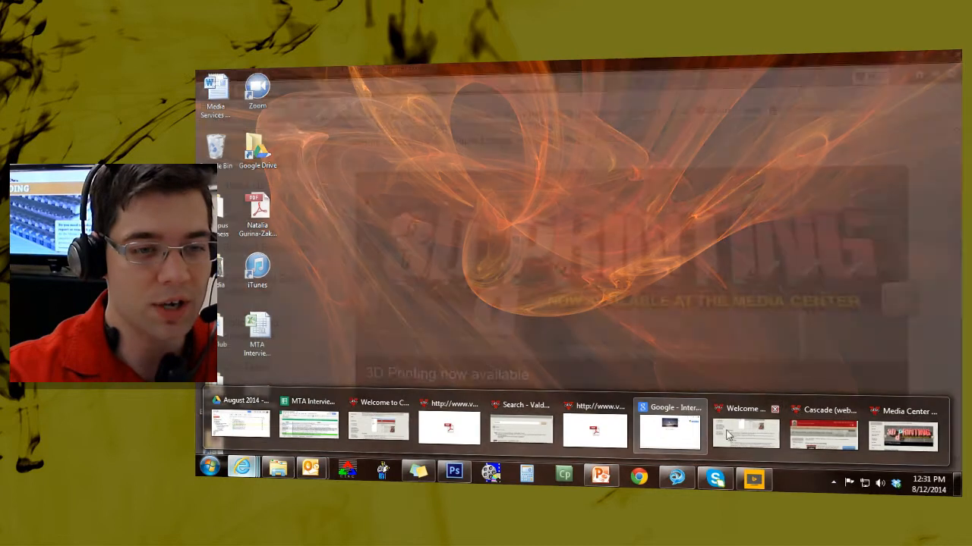
{"action": "left_click", "coordinate": [727, 434]}
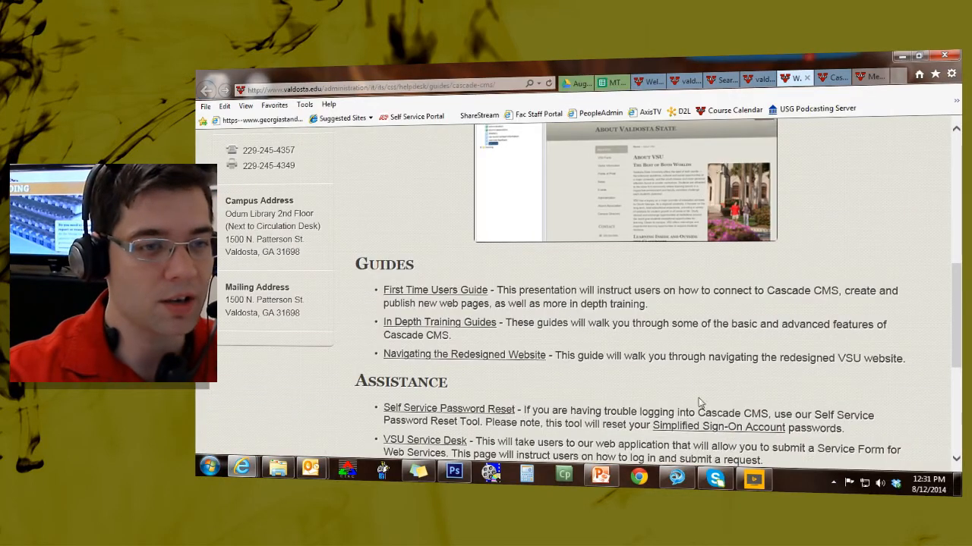
{"action": "scroll", "coordinate": [692, 385], "scroll_direction": "down", "scroll_amount": 3}
{"action": "scroll", "coordinate": [692, 385], "scroll_direction": "up", "scroll_amount": 6}
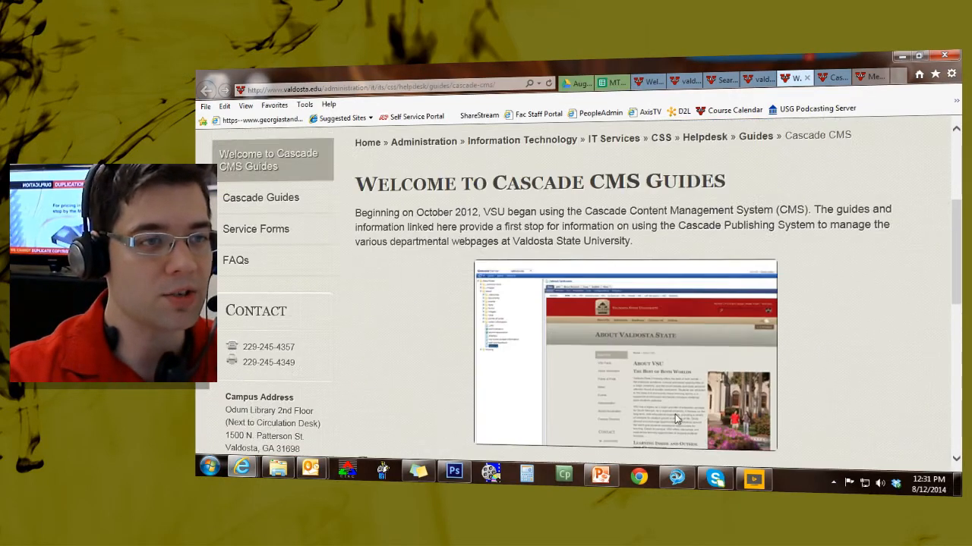
{"action": "scroll", "coordinate": [712, 372], "scroll_direction": "down", "scroll_amount": 1}
{"action": "scroll", "coordinate": [797, 370], "scroll_direction": "down", "scroll_amount": 1}
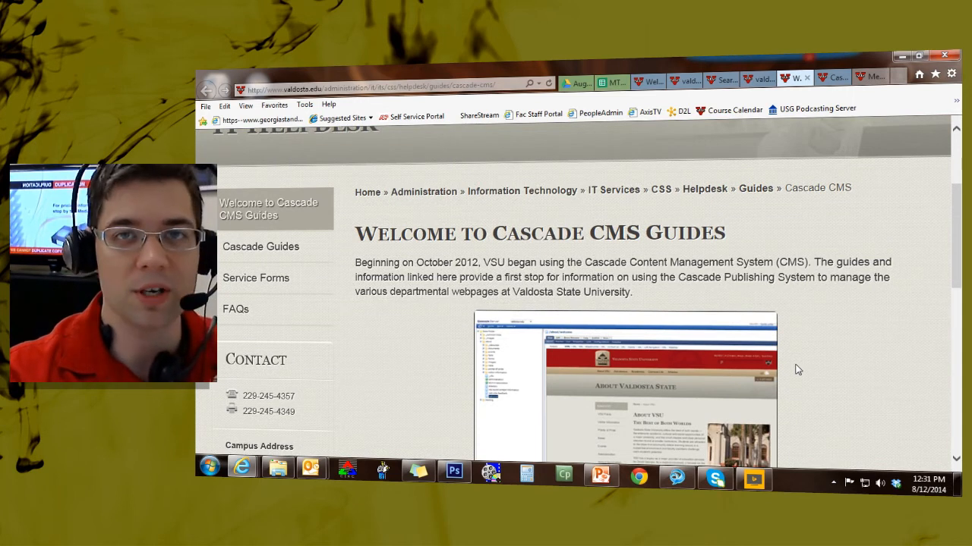
{"action": "scroll", "coordinate": [797, 369], "scroll_direction": "down", "scroll_amount": 1}
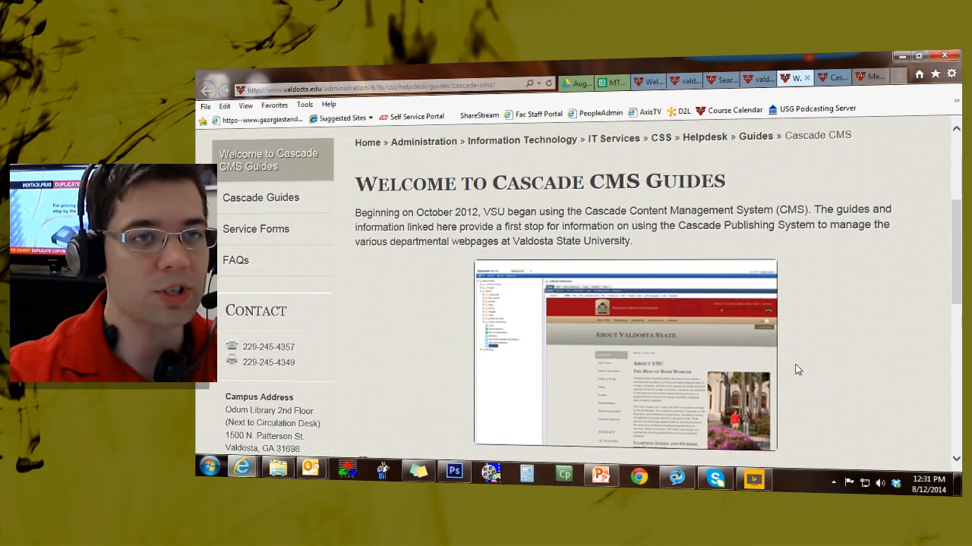